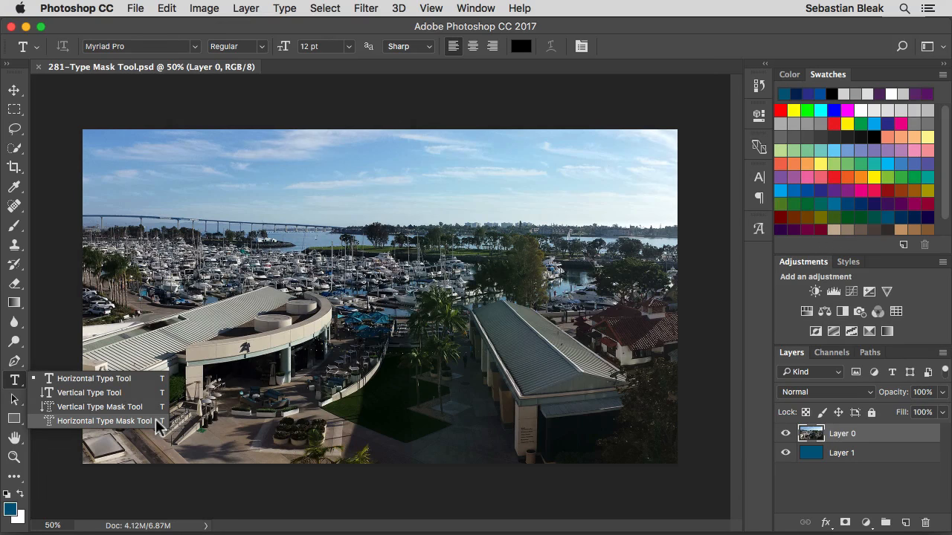
Set up the Horizontal Type Mask Tool with the DOCK11 font and centred text alignment
{"action": "left_click", "coordinate": [104, 421]}
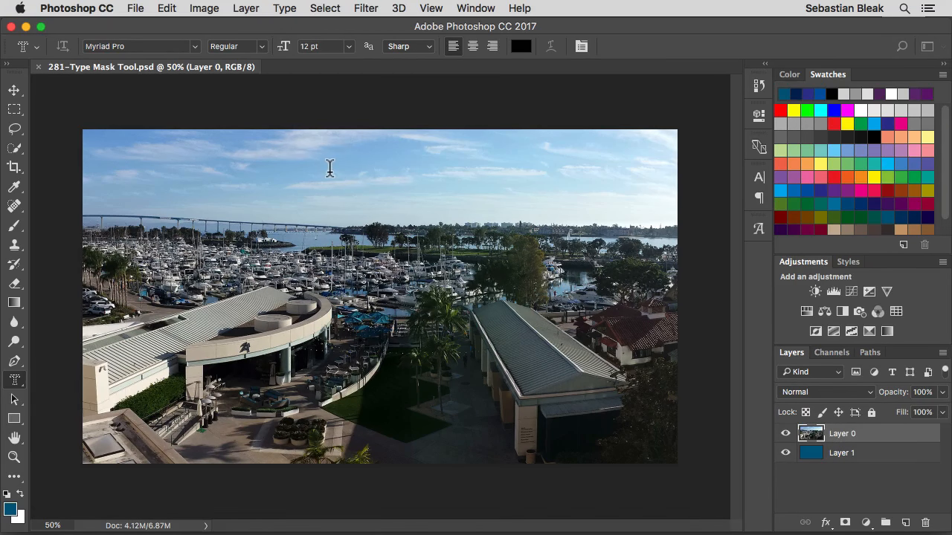
{"action": "left_click", "coordinate": [195, 46]}
{"action": "left_click", "coordinate": [190, 92]}
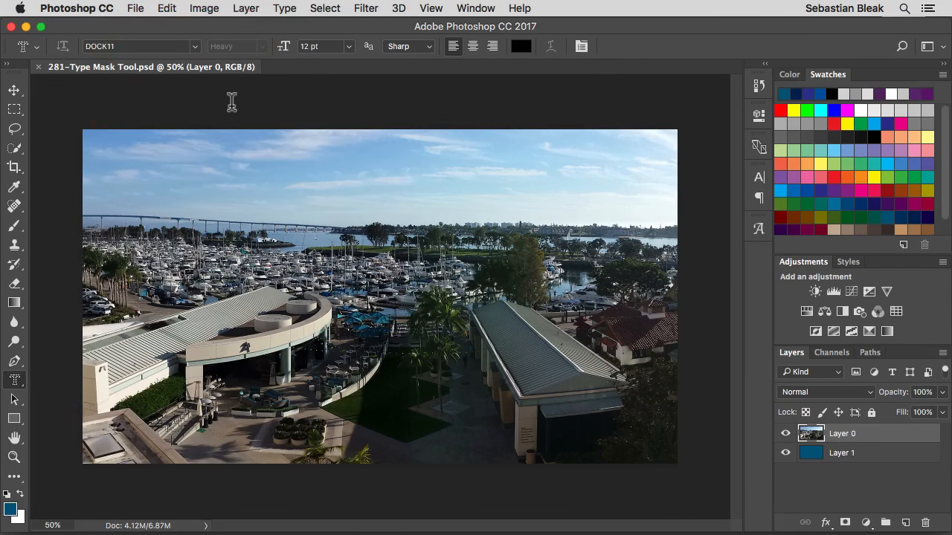
{"action": "left_click", "coordinate": [348, 46]}
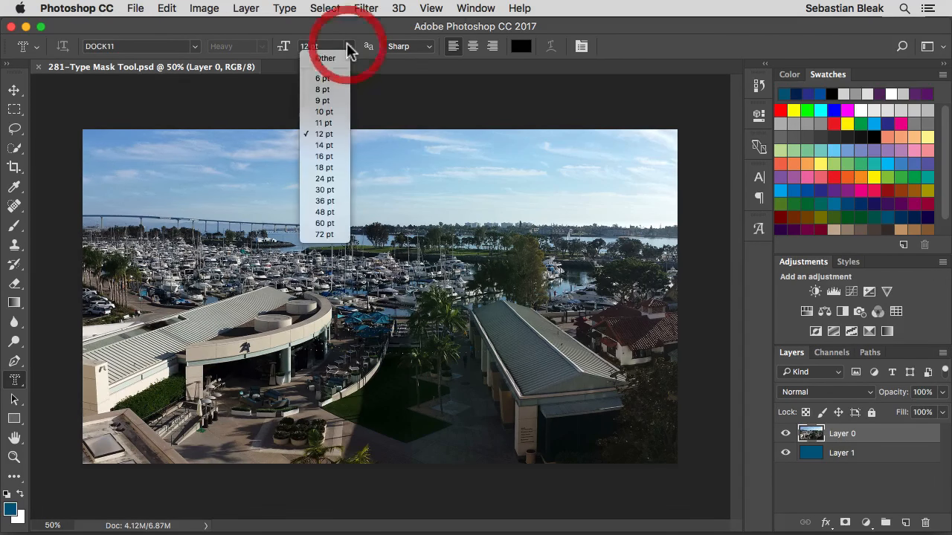
{"action": "left_click", "coordinate": [348, 47]}
{"action": "left_click", "coordinate": [471, 47]}
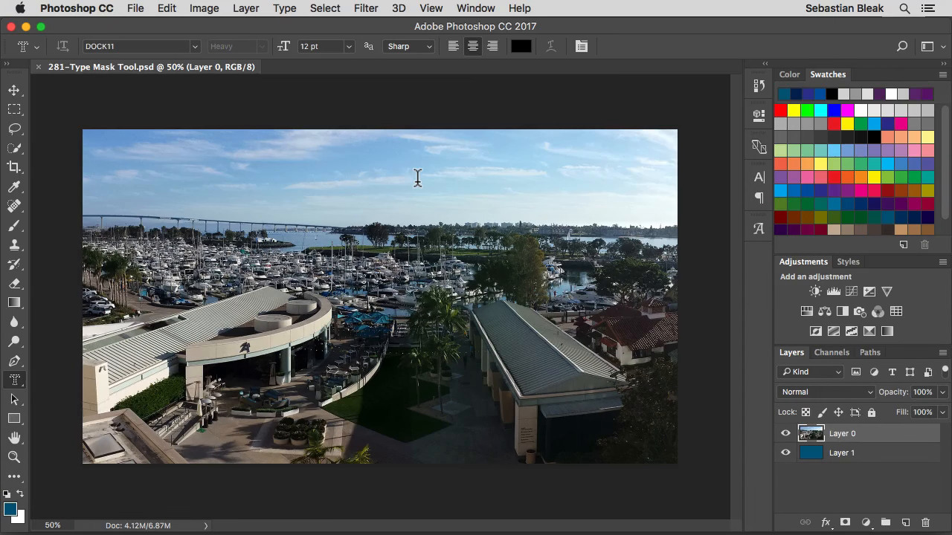
Place type-mask text reading SAN DIEGO above the bridge and select all of it
{"action": "left_click", "coordinate": [369, 226]}
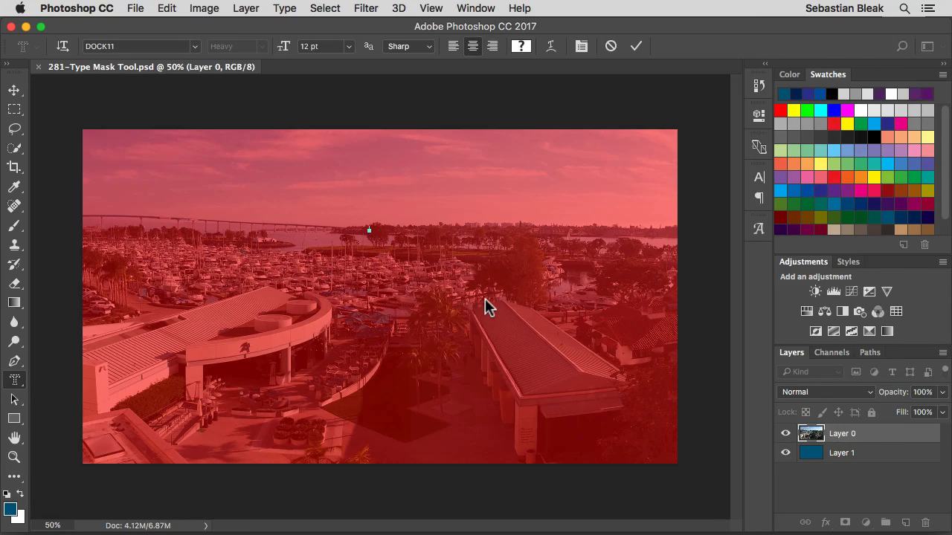
{"action": "key", "text": "shift"}
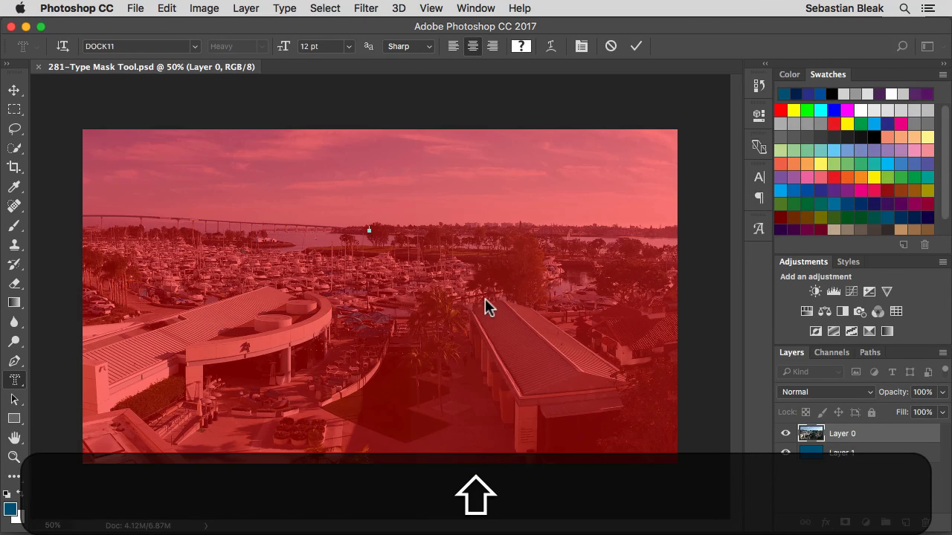
{"action": "type", "text": "AN D"}
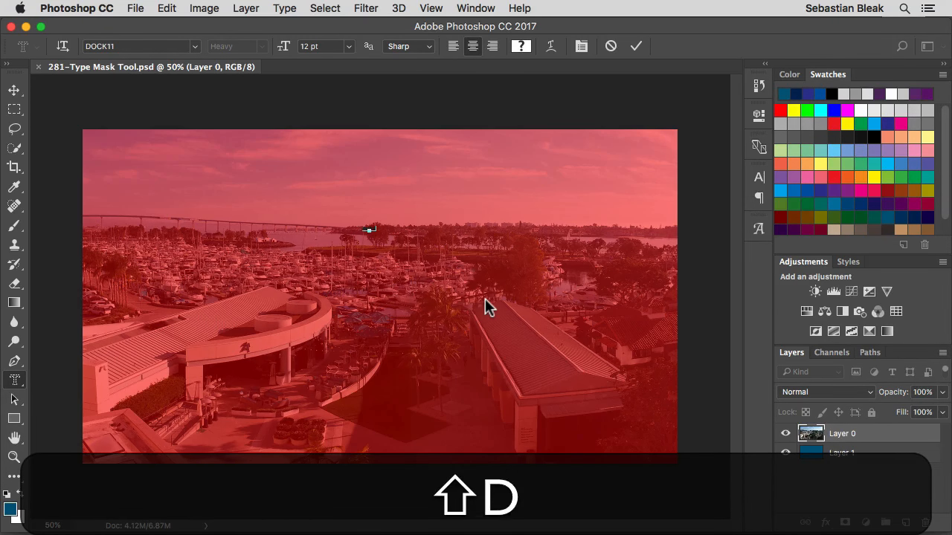
{"action": "type", "text": "EO"}
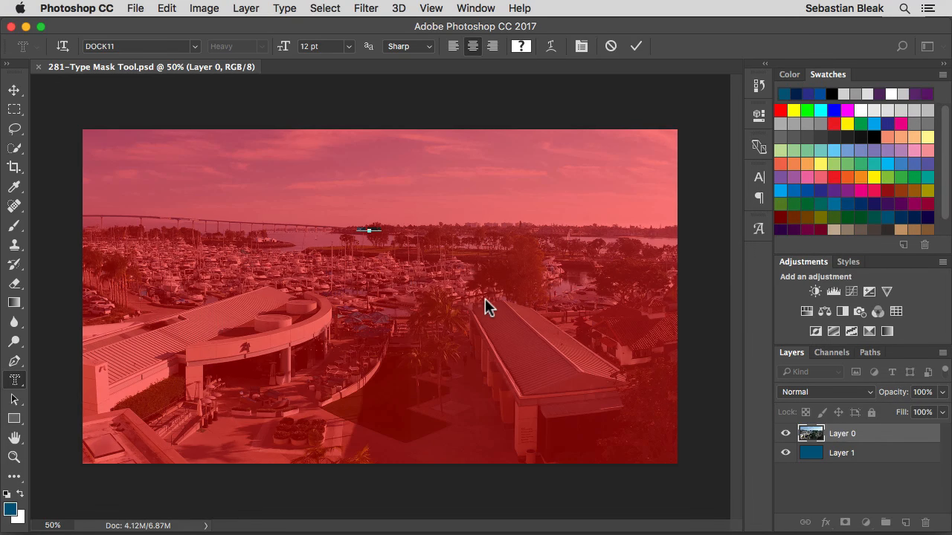
{"action": "key", "text": "super+a"}
Set the mask text to 36 pt, scale it up across the photo, and commit it as a selection
{"action": "left_click", "coordinate": [348, 46]}
{"action": "left_click", "coordinate": [327, 201]}
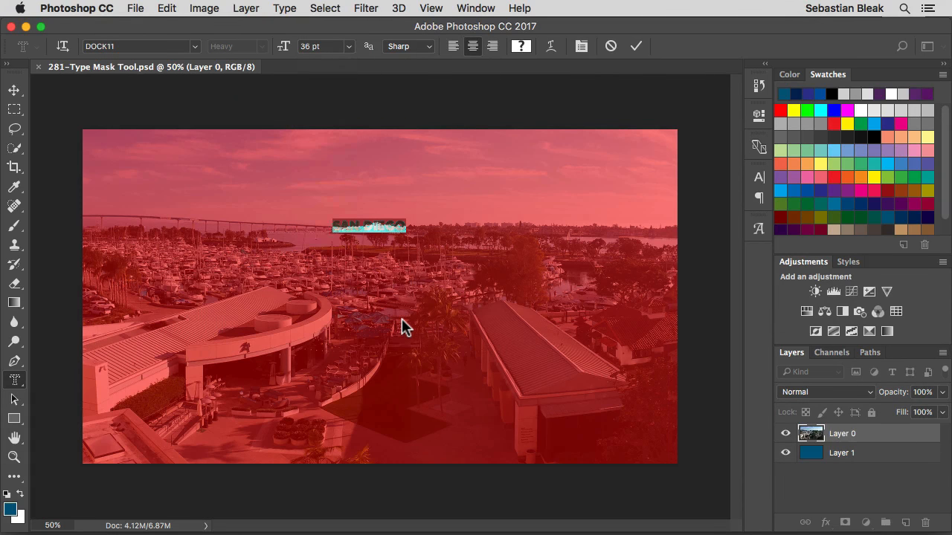
{"action": "key", "text": "super"}
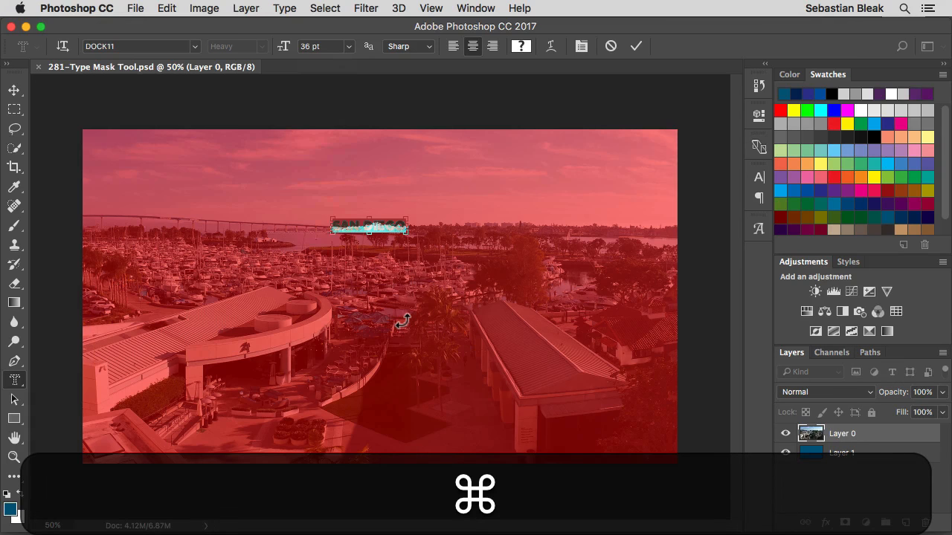
{"action": "left_click_drag", "start_coordinate": [408, 232], "coordinate": [551, 346]}
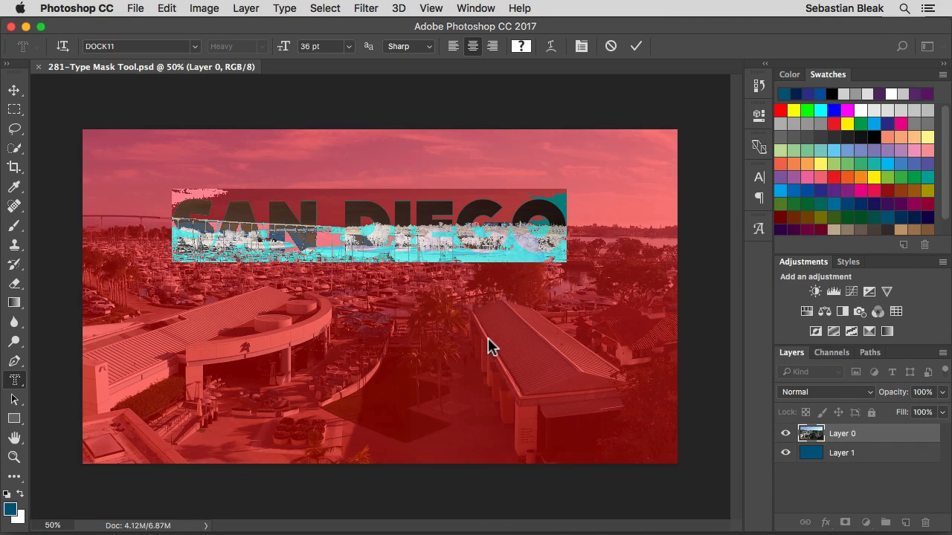
{"action": "key", "text": "Right"}
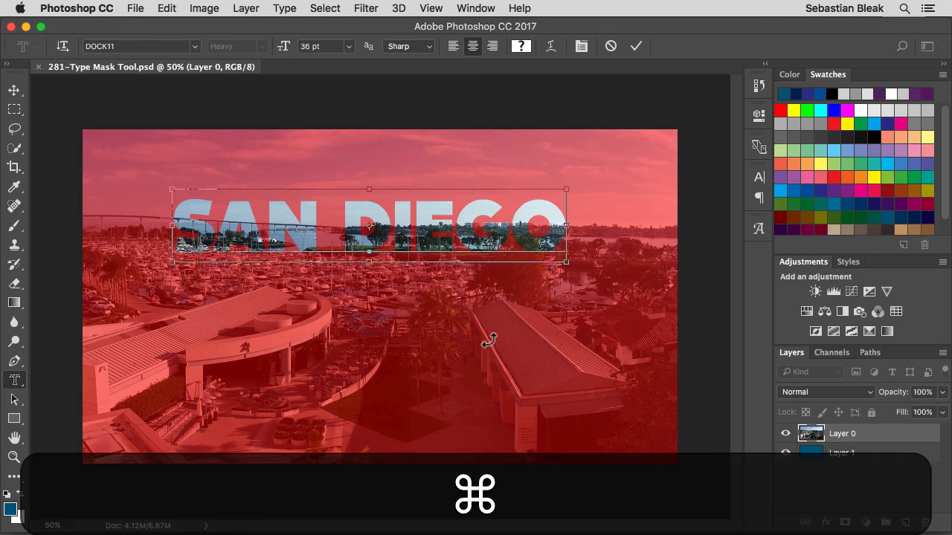
{"action": "key", "text": "super+Return"}
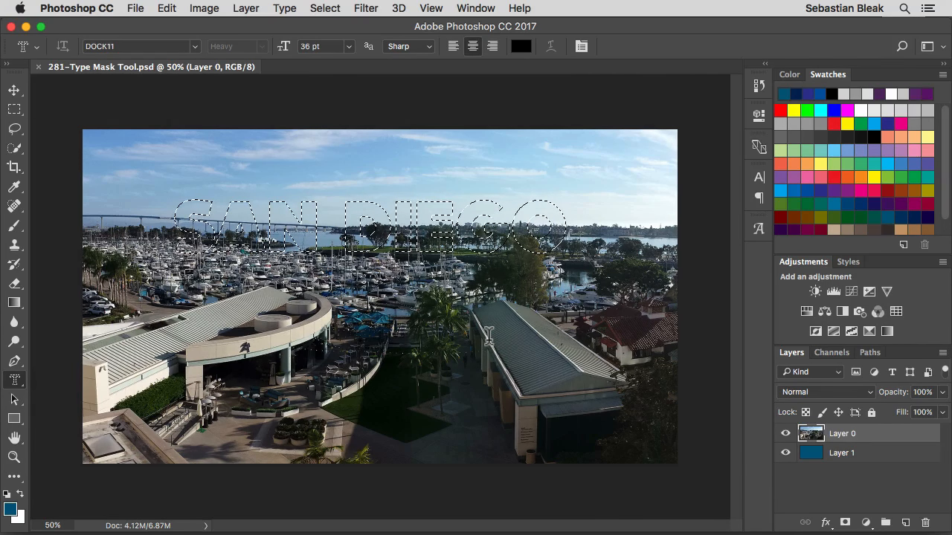
{"action": "key", "text": "v"}
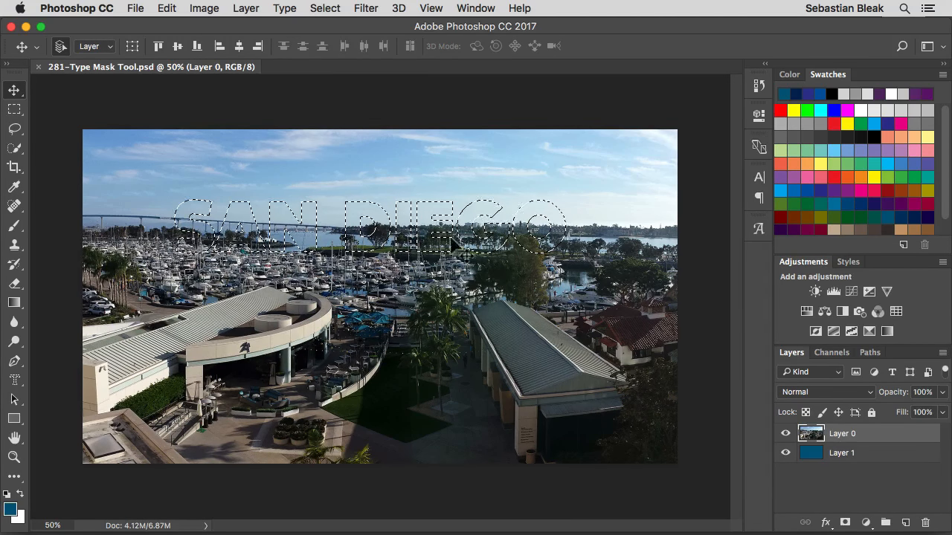
{"action": "left_click_drag", "start_coordinate": [349, 226], "coordinate": [392, 172]}
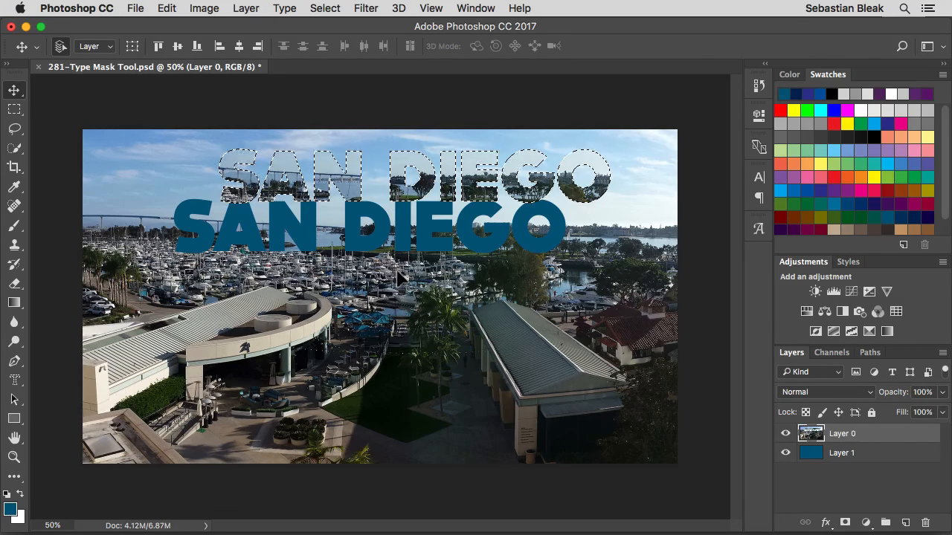
{"action": "left_click", "coordinate": [893, 435]}
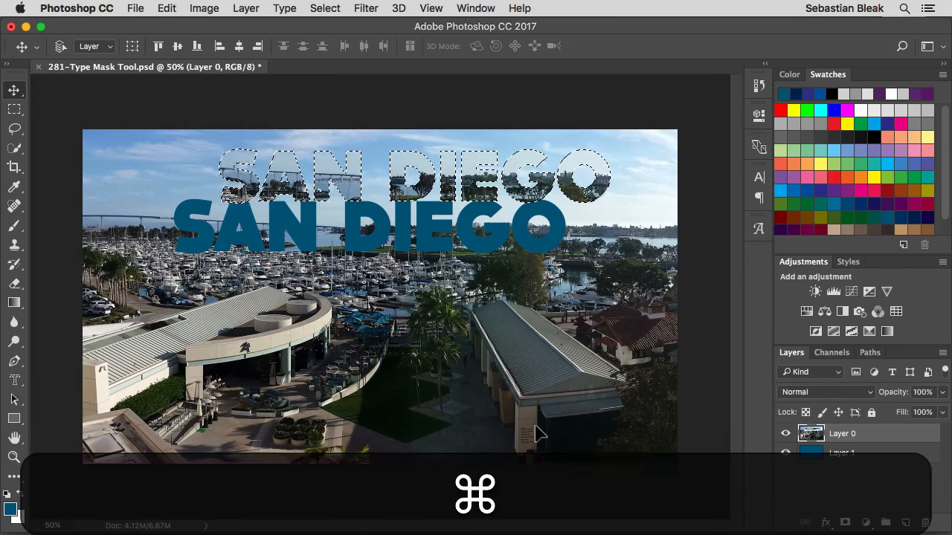
{"action": "key", "text": "super+z"}
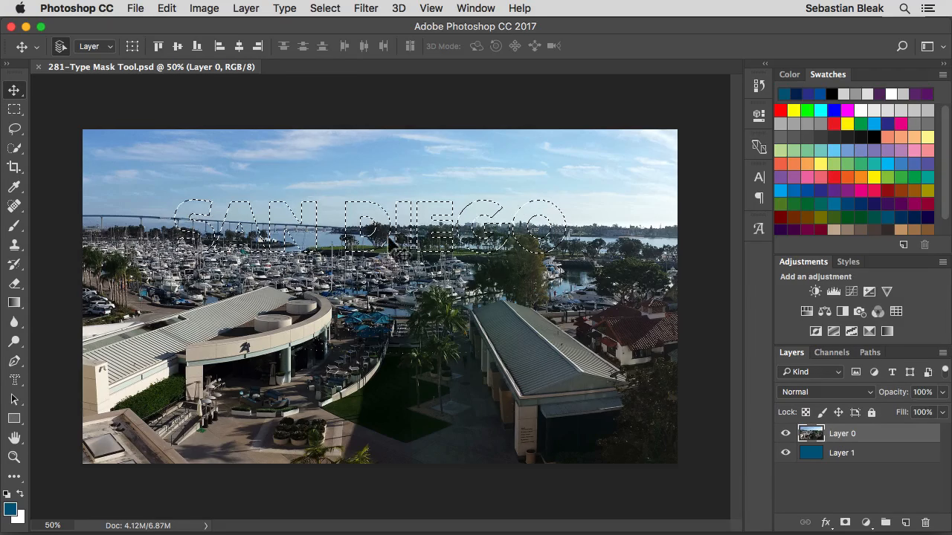
{"action": "left_click_drag", "start_coordinate": [391, 247], "coordinate": [390, 221]}
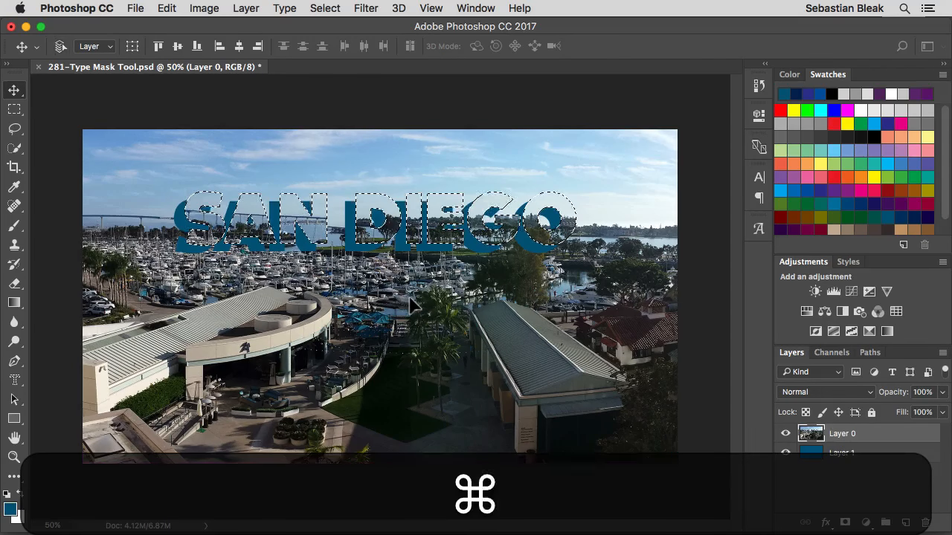
{"action": "key", "text": "super+d"}
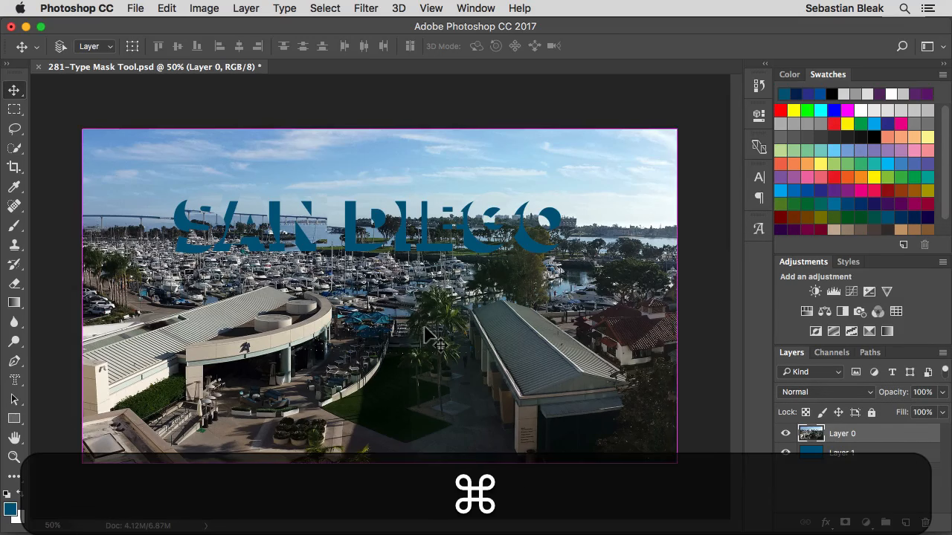
{"action": "key", "text": "alt+super+z"}
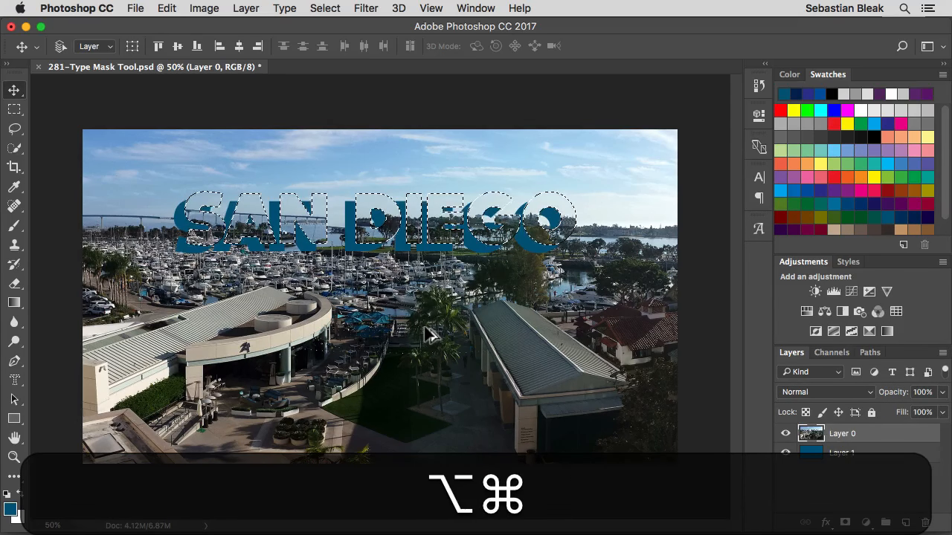
{"action": "key", "text": "alt+super+z"}
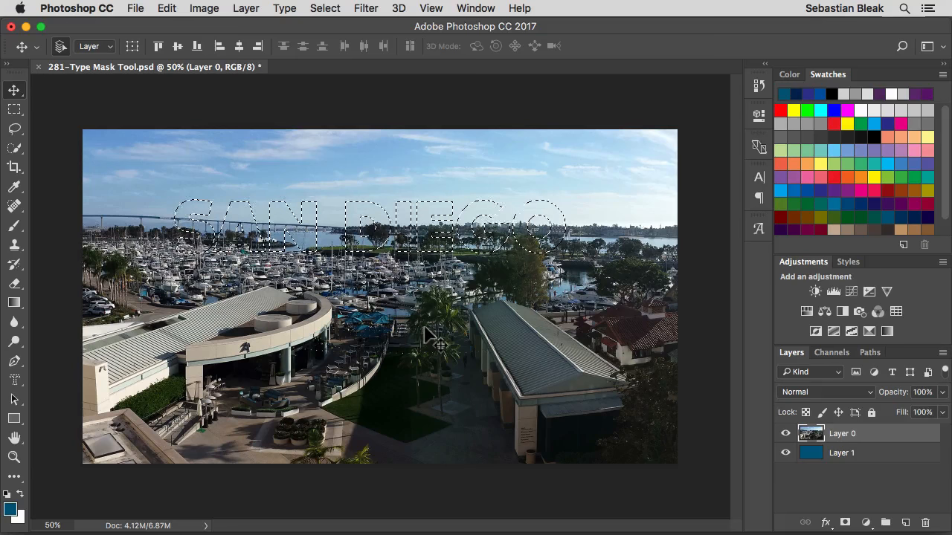
With the Rectangular Marquee active, drag the SAN DIEGO selection left toward the photo's edge
{"action": "left_click", "coordinate": [14, 112]}
{"action": "left_click", "coordinate": [15, 128]}
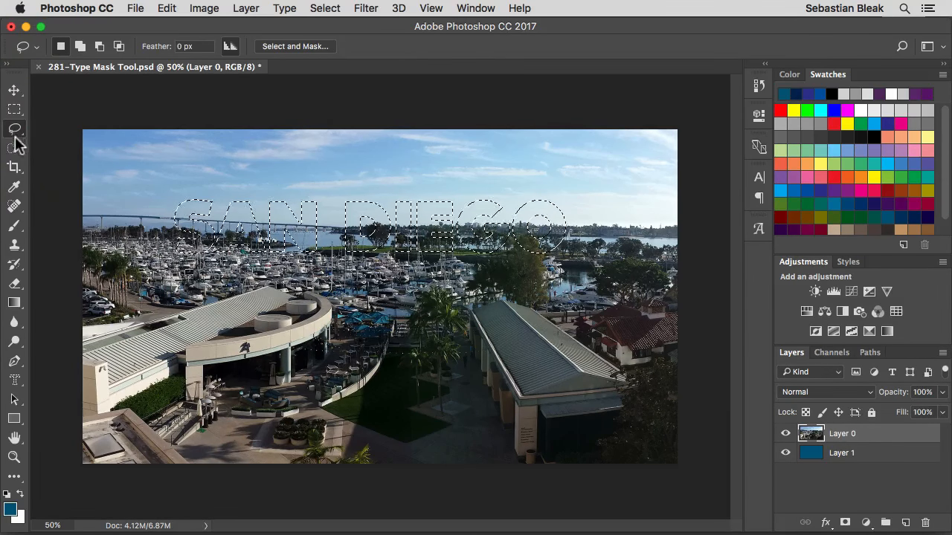
{"action": "left_click", "coordinate": [16, 148]}
{"action": "left_click", "coordinate": [15, 112]}
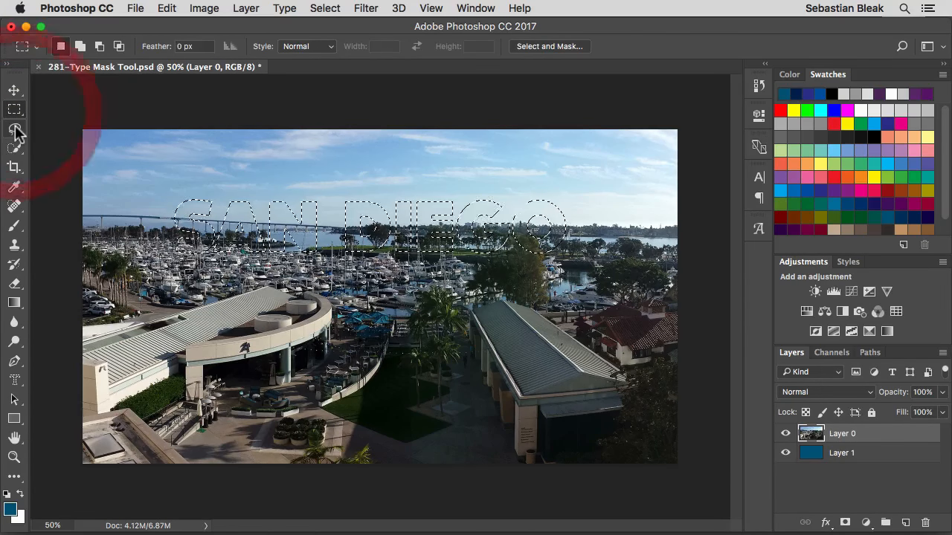
{"action": "left_click", "coordinate": [16, 130]}
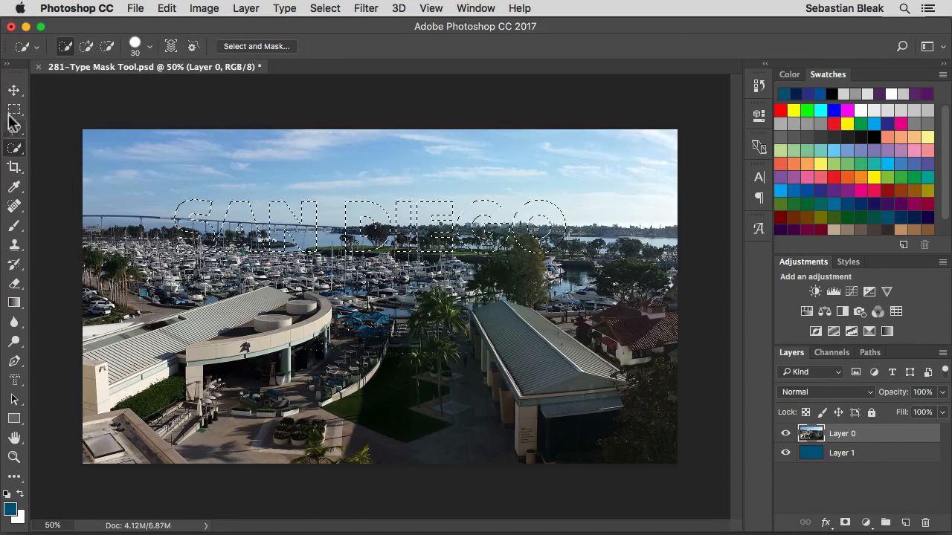
{"action": "left_click", "coordinate": [12, 112]}
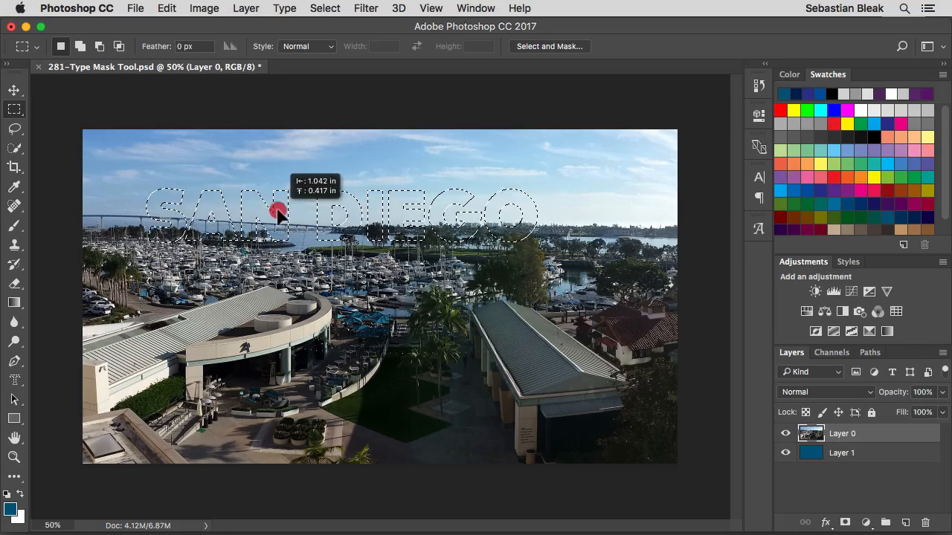
{"action": "left_click_drag", "start_coordinate": [277, 214], "coordinate": [223, 214]}
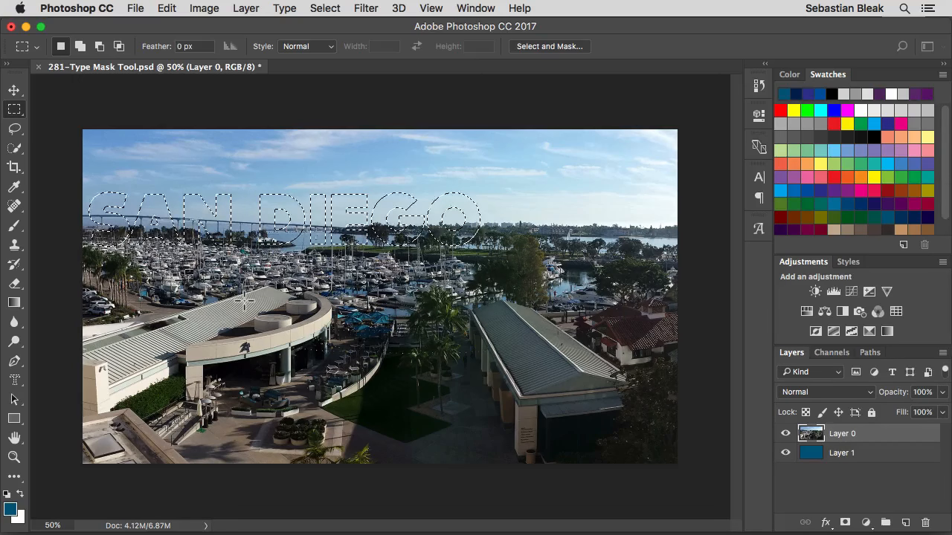
Scale the SAN DIEGO selection proportionally to about 142% using Transform Selection, then commit
{"action": "right_click", "coordinate": [270, 210]}
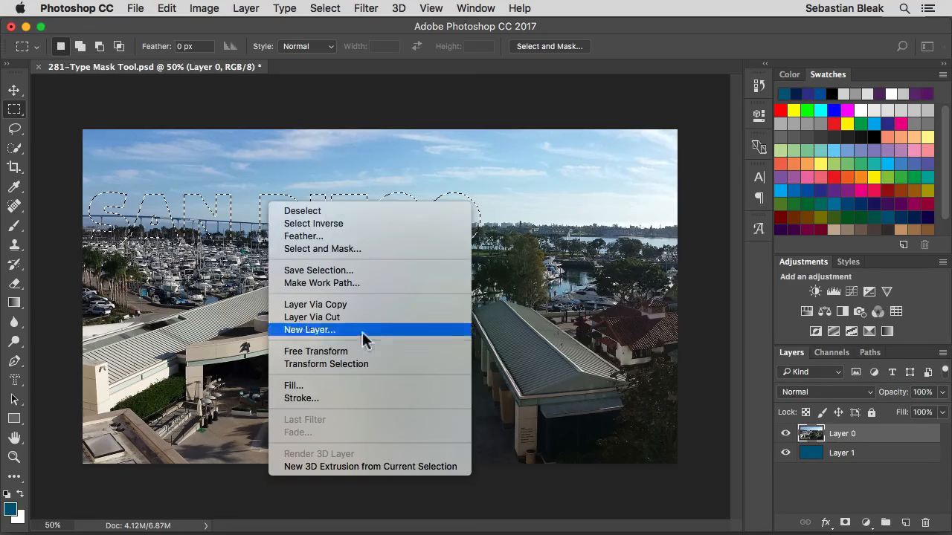
{"action": "left_click", "coordinate": [375, 364]}
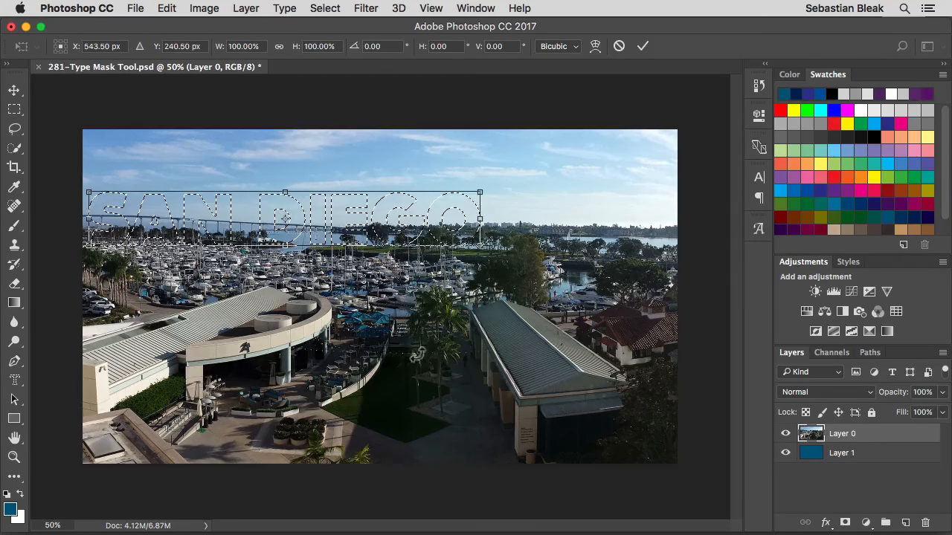
{"action": "left_click_drag", "start_coordinate": [481, 192], "coordinate": [643, 169]}
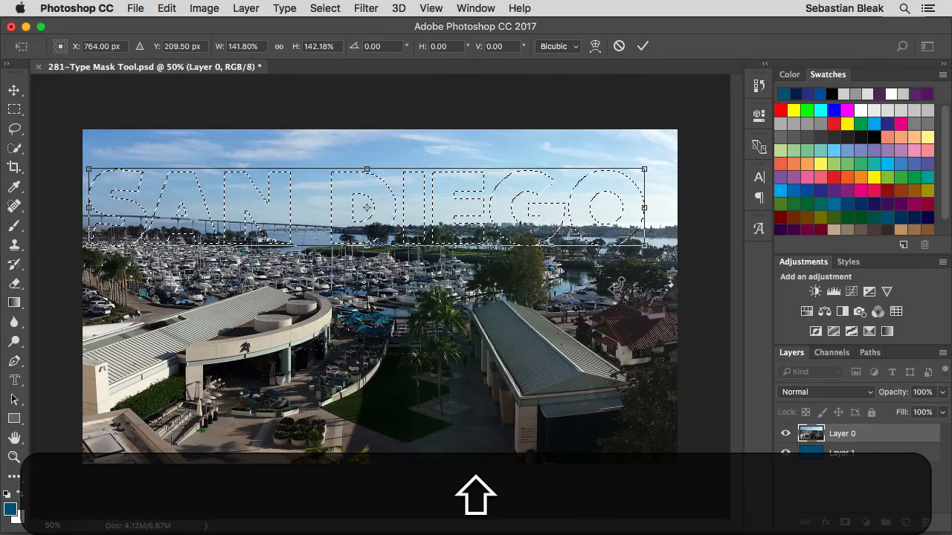
{"action": "key", "text": "Return"}
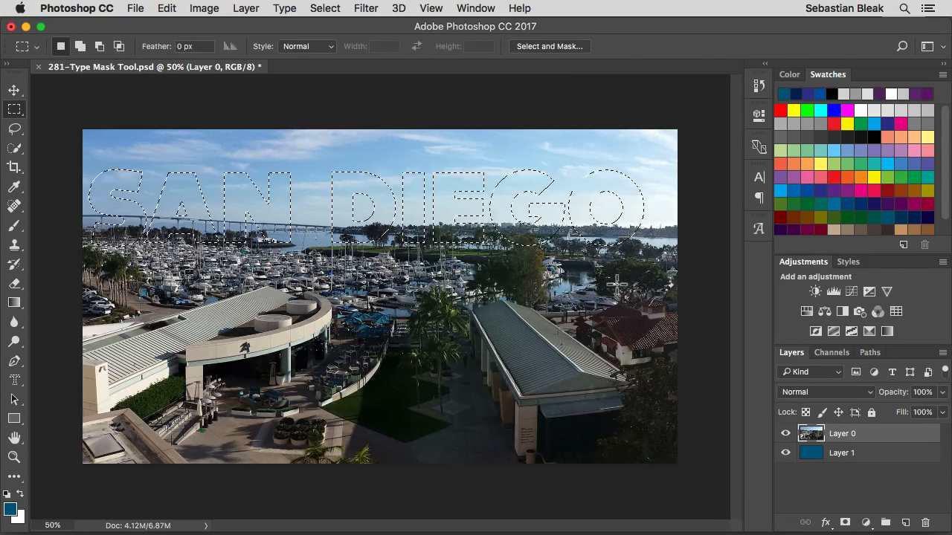
Add a layer mask to Layer 0 from the SAN DIEGO selection, then target the photo and mask thumbnails
{"action": "left_click", "coordinate": [845, 523]}
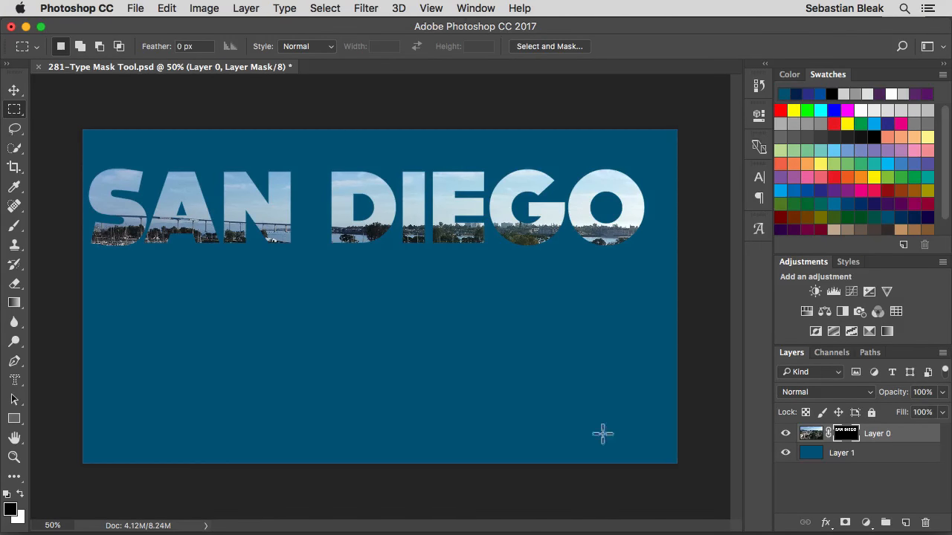
{"action": "left_click", "coordinate": [809, 433]}
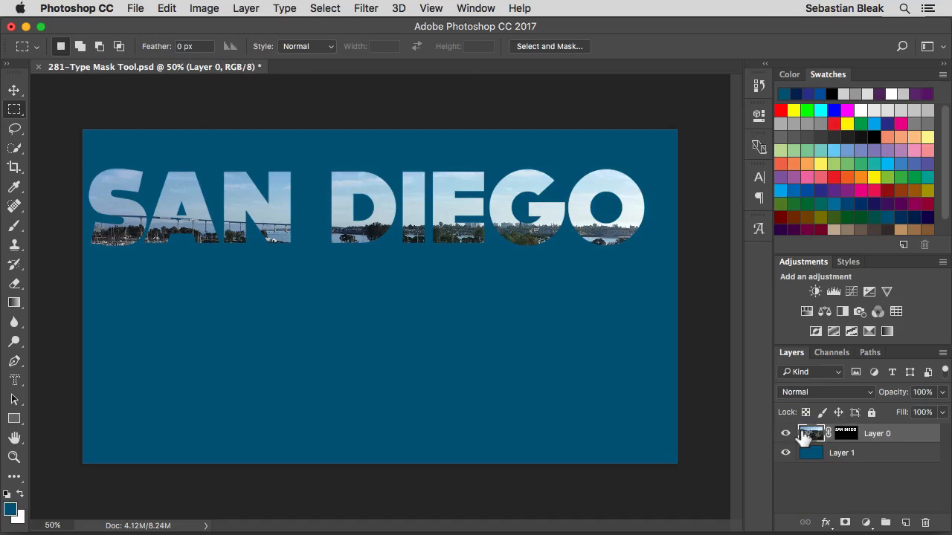
{"action": "left_click", "coordinate": [828, 434]}
{"action": "left_click", "coordinate": [842, 439]}
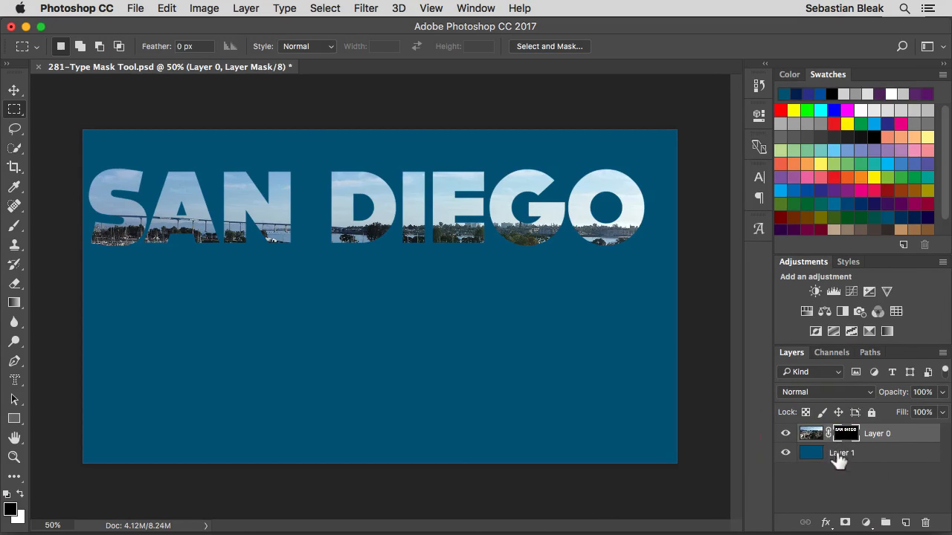
Undo a trial move of the photo, then unlink the mask and move the letters down and back up
{"action": "key", "text": "v"}
{"action": "left_click_drag", "start_coordinate": [242, 212], "coordinate": [277, 197]}
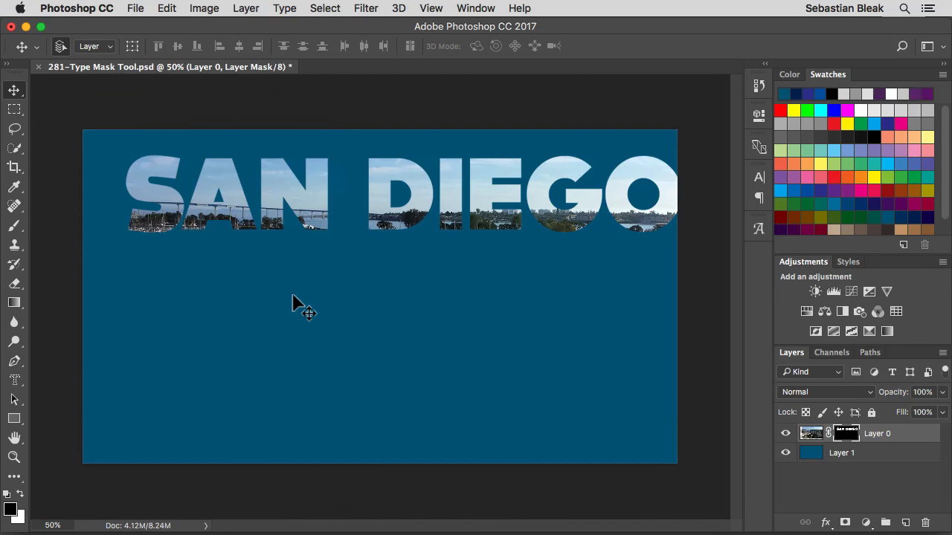
{"action": "key", "text": "super+z"}
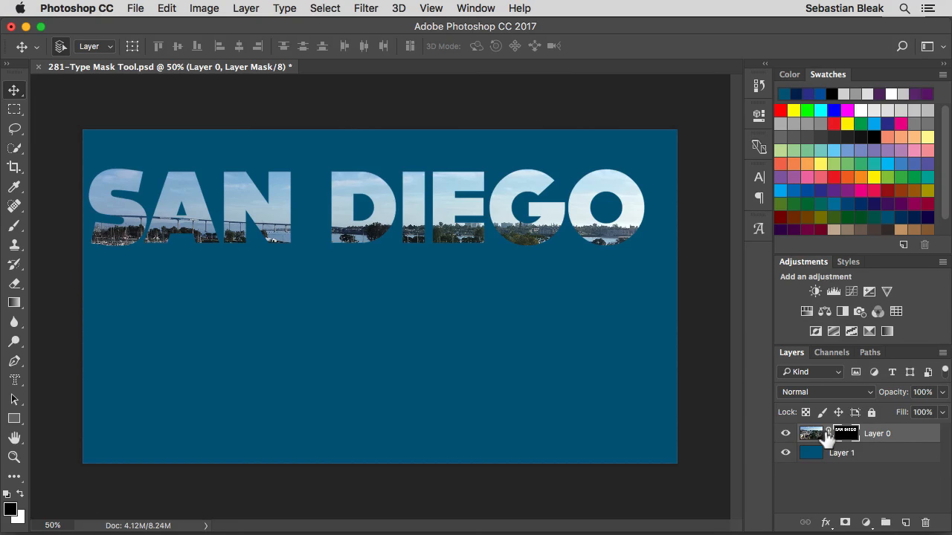
{"action": "left_click", "coordinate": [827, 438]}
{"action": "left_click", "coordinate": [844, 440]}
{"action": "left_click_drag", "start_coordinate": [357, 236], "coordinate": [378, 291]}
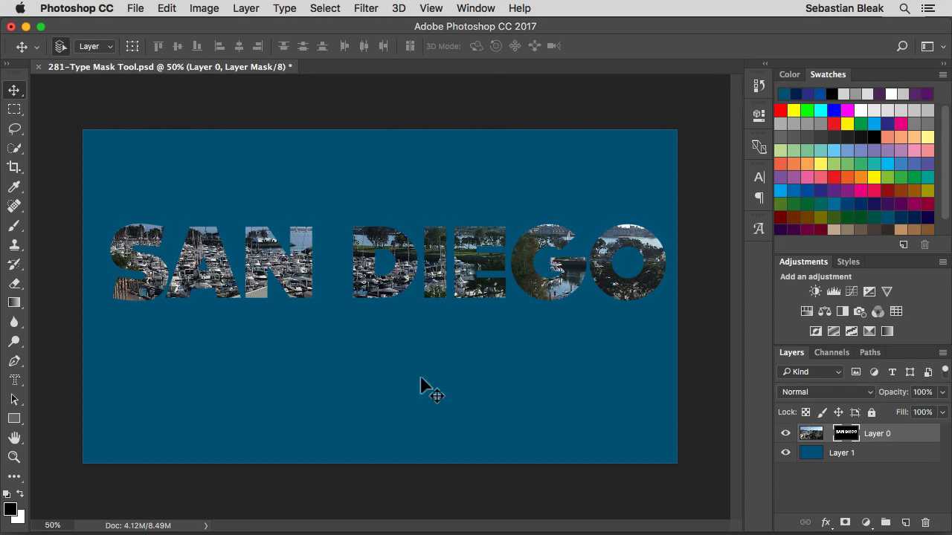
{"action": "left_click_drag", "start_coordinate": [366, 290], "coordinate": [352, 242]}
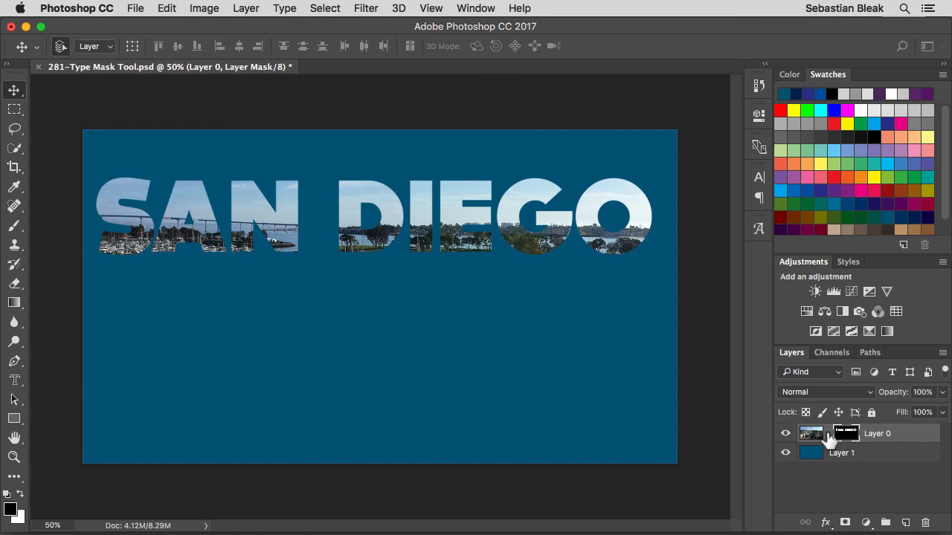
Relink the photo to its SAN DIEGO mask and undo a trial nudge down and right
{"action": "left_click", "coordinate": [827, 434]}
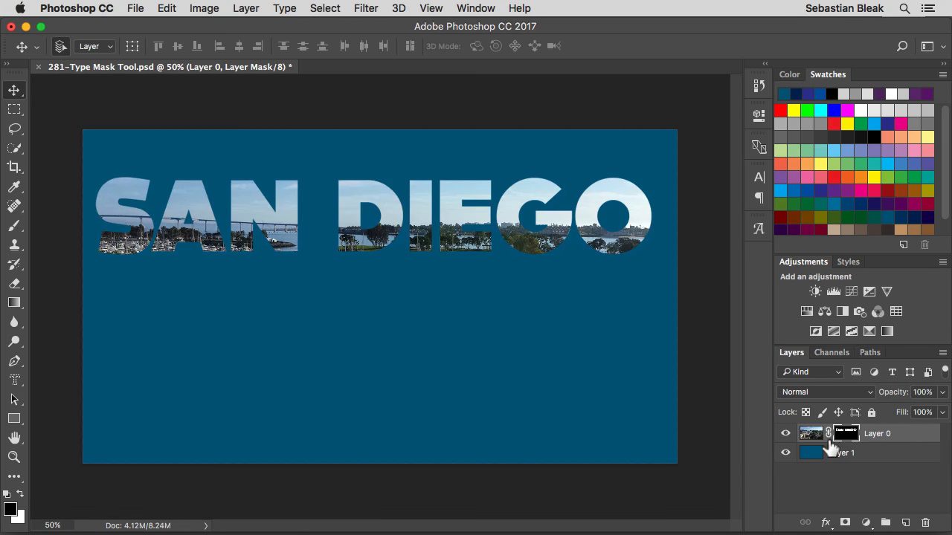
{"action": "left_click", "coordinate": [383, 225]}
{"action": "left_click_drag", "start_coordinate": [383, 225], "coordinate": [414, 248]}
{"action": "key", "text": "super"}
{"action": "key", "text": "super+z"}
In Layer 0's Layer Style, enable a 6 px Inside Stroke in pale yellow and apply it
{"action": "double_click", "coordinate": [909, 437]}
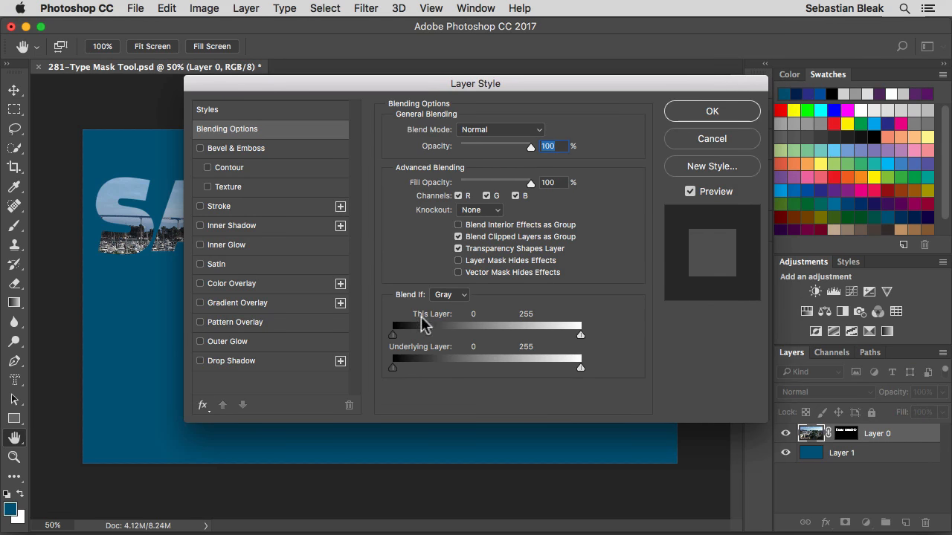
{"action": "left_click", "coordinate": [235, 207]}
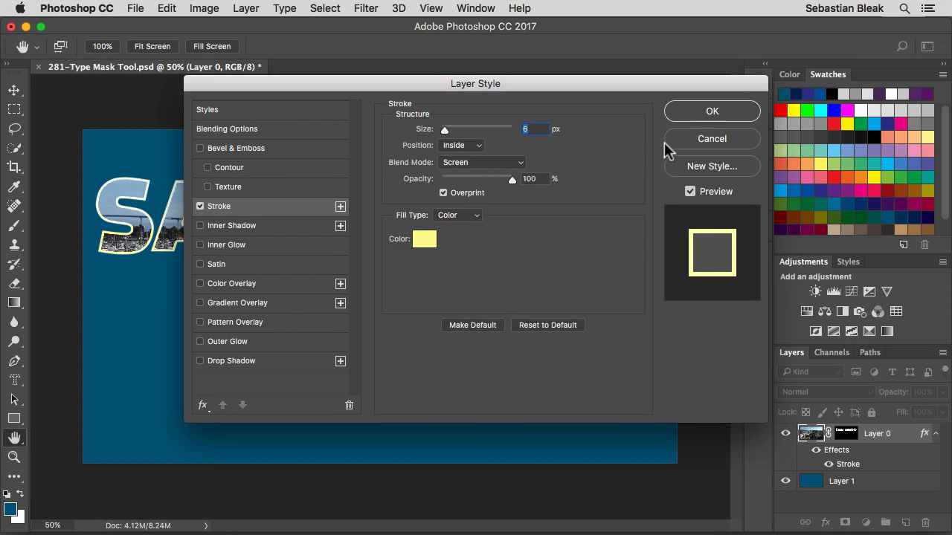
{"action": "left_click", "coordinate": [676, 111]}
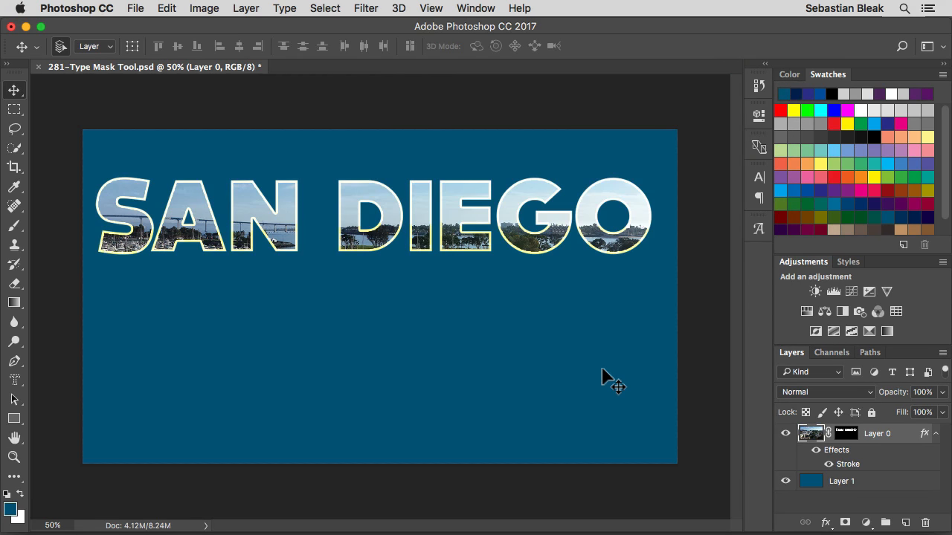